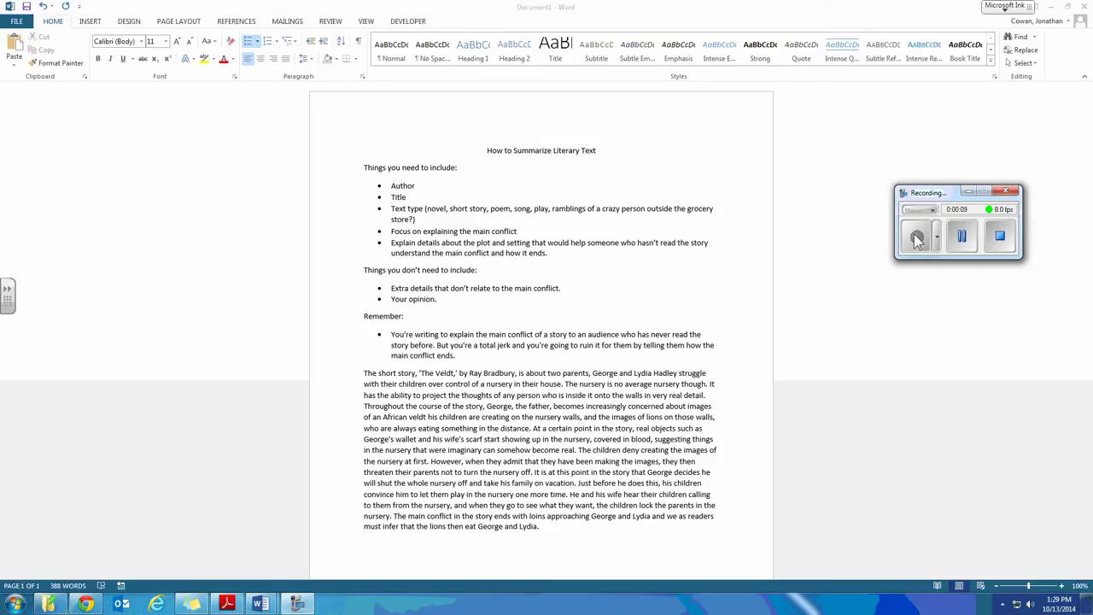
Enlarge the title 'How to Summarize Literary Text' two sizes and make it underlined and bold
{"action": "left_click_drag", "start_coordinate": [599, 151], "coordinate": [468, 153]}
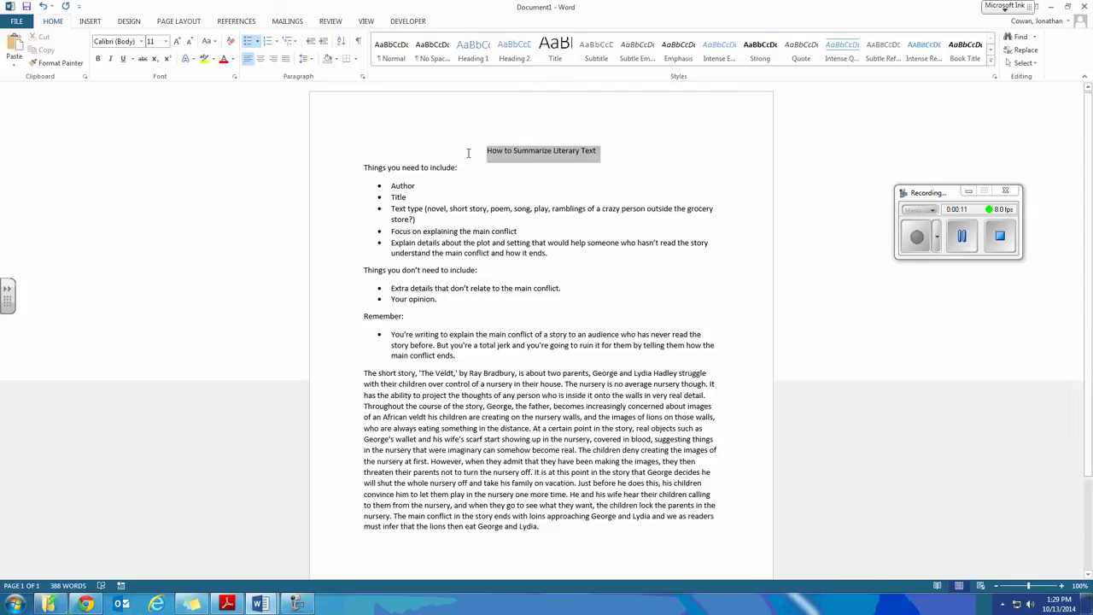
{"action": "left_click", "coordinate": [178, 42]}
{"action": "left_click", "coordinate": [179, 42]}
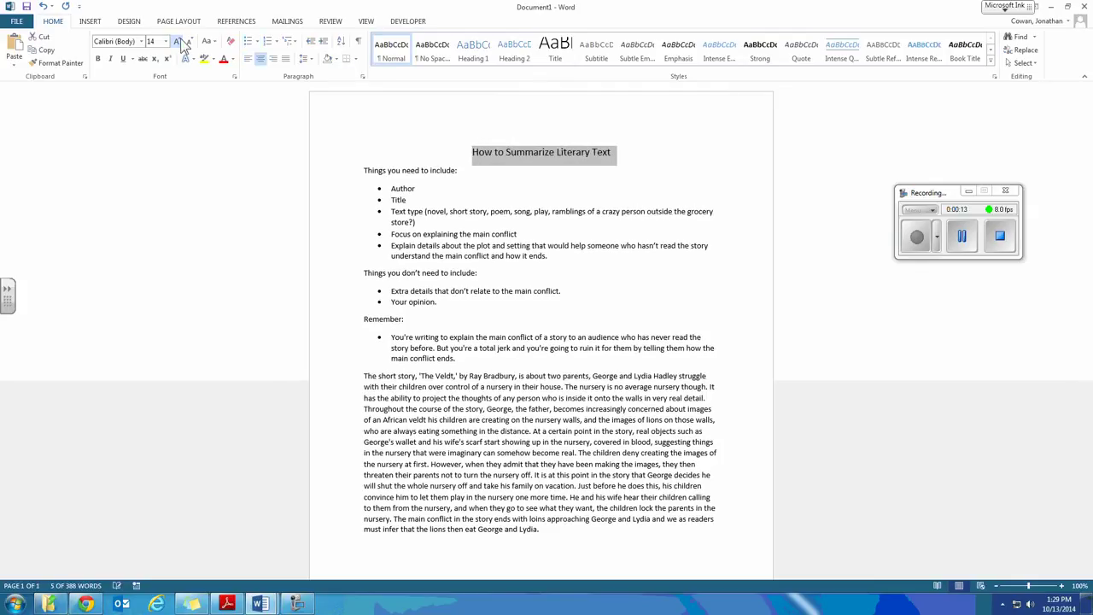
{"action": "left_click", "coordinate": [178, 42]}
{"action": "left_click", "coordinate": [123, 59]}
{"action": "left_click", "coordinate": [546, 177]}
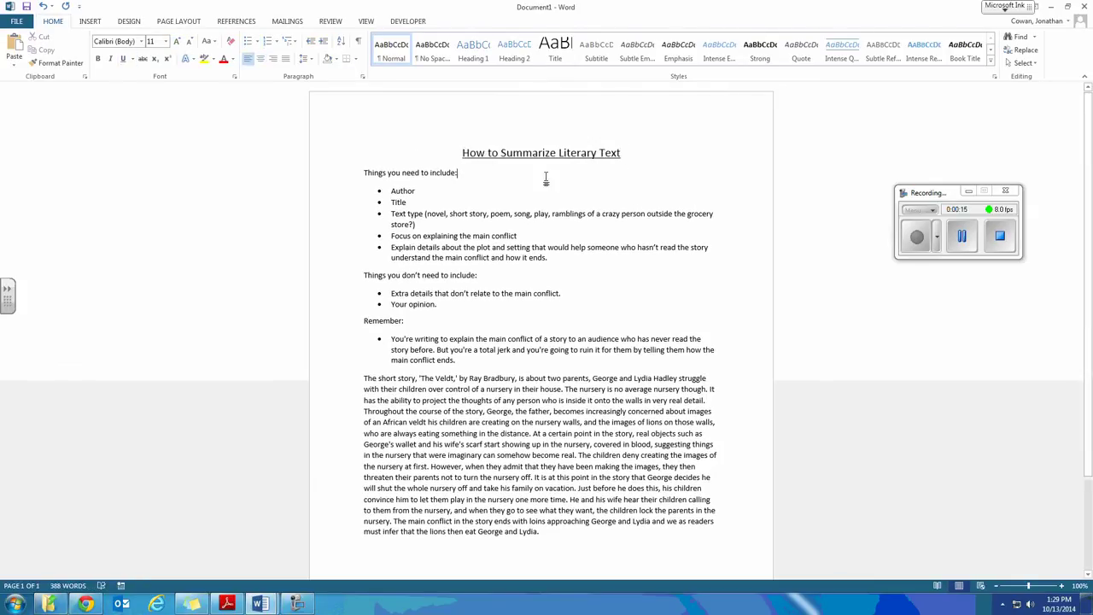
{"action": "left_click_drag", "start_coordinate": [463, 152], "coordinate": [630, 152]}
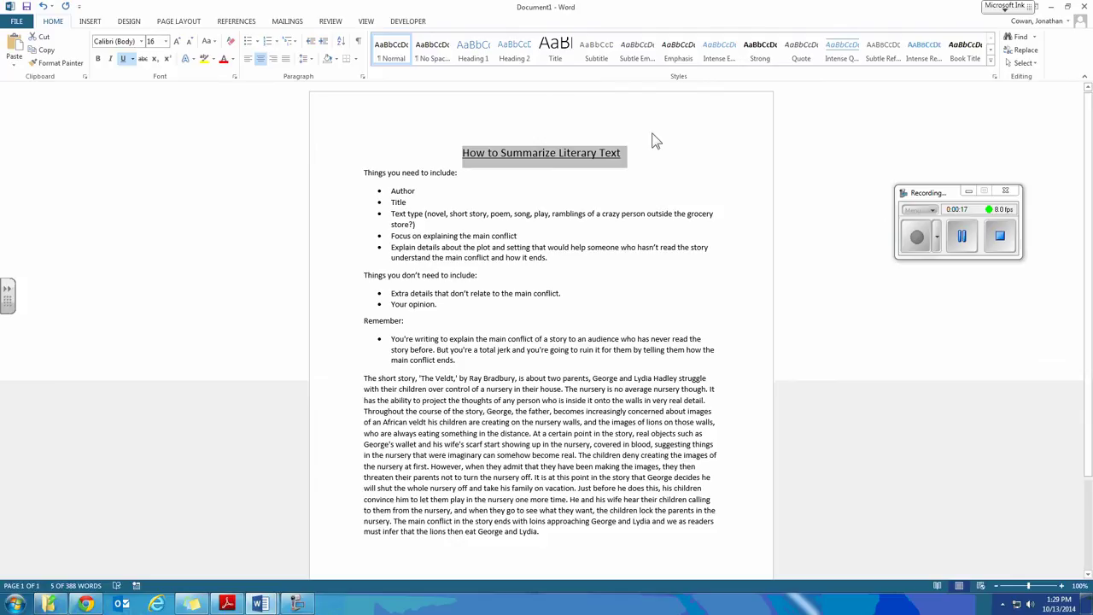
{"action": "key", "text": "ctrl+b"}
{"action": "left_click", "coordinate": [542, 183]}
Make the 'Things you need to include:' heading bold
{"action": "left_click_drag", "start_coordinate": [462, 175], "coordinate": [369, 177]}
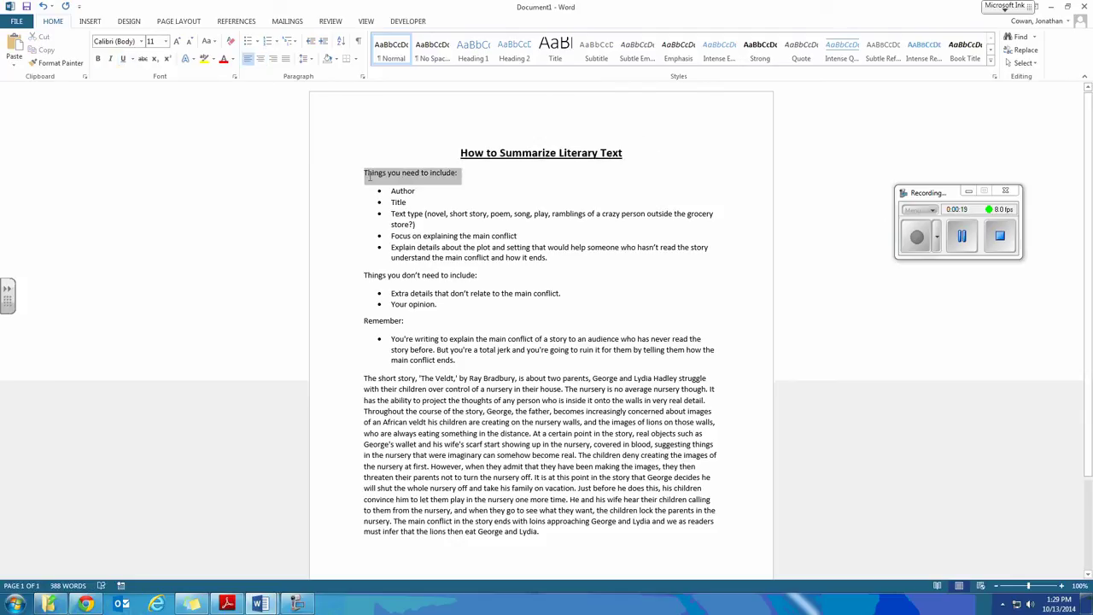
{"action": "left_click", "coordinate": [97, 58]}
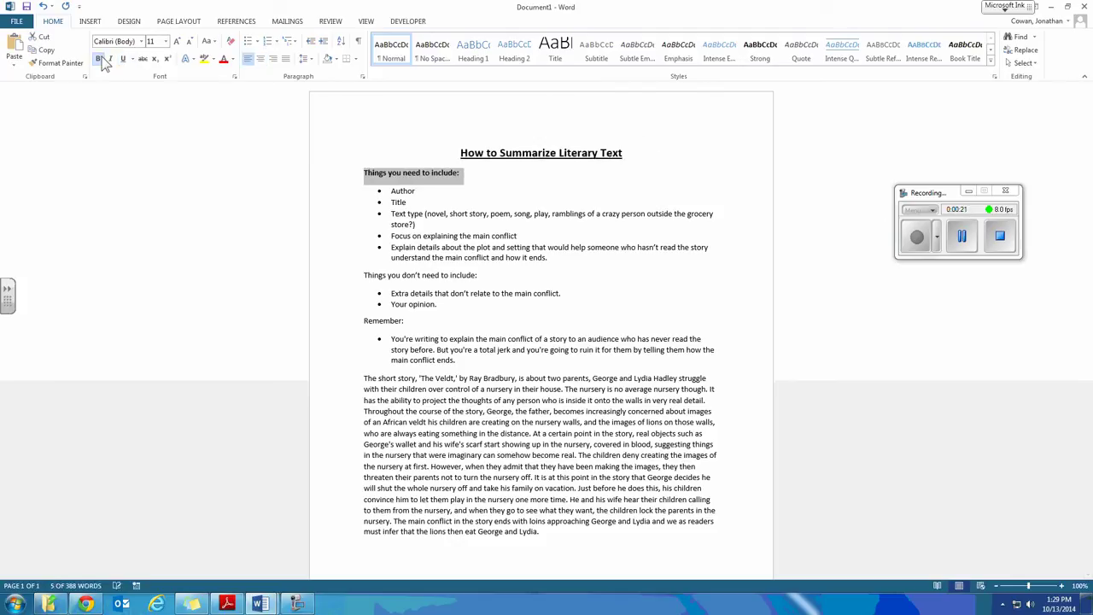
{"action": "left_click", "coordinate": [406, 203]}
{"action": "double_click", "coordinate": [416, 192]}
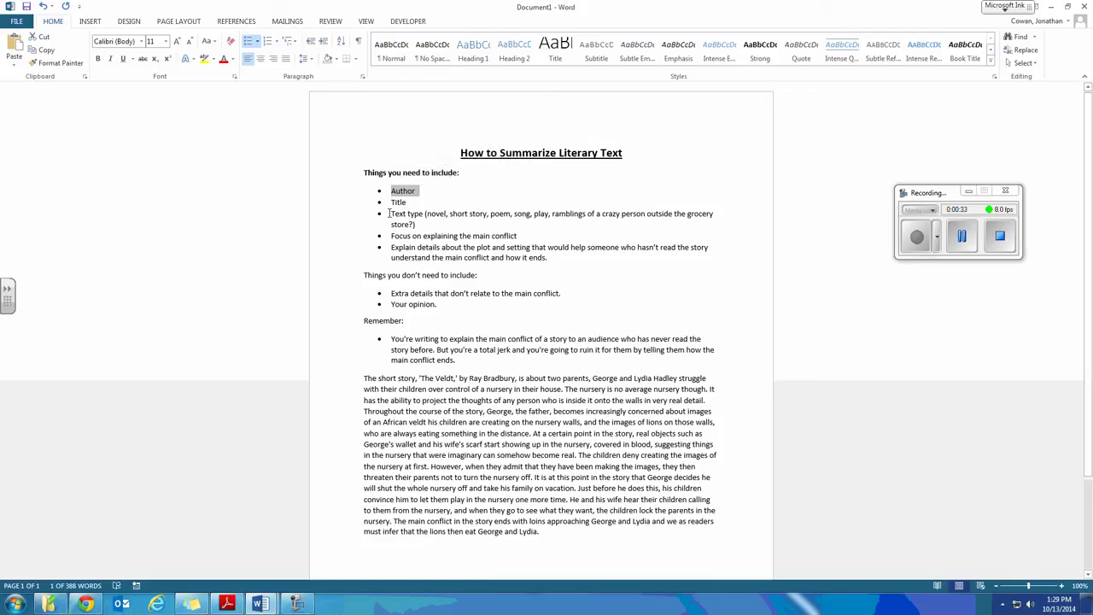
{"action": "left_click_drag", "start_coordinate": [392, 213], "coordinate": [426, 215]}
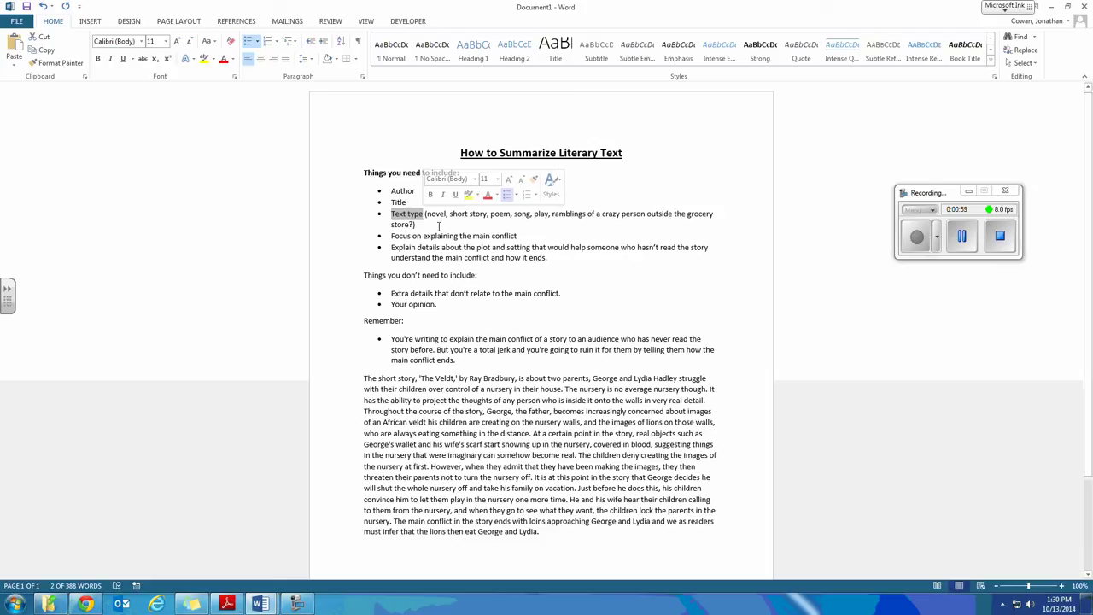
Colour the Author, Title and Text type bullets green
{"action": "left_click", "coordinate": [391, 191]}
{"action": "left_click_drag", "start_coordinate": [390, 191], "coordinate": [415, 224]}
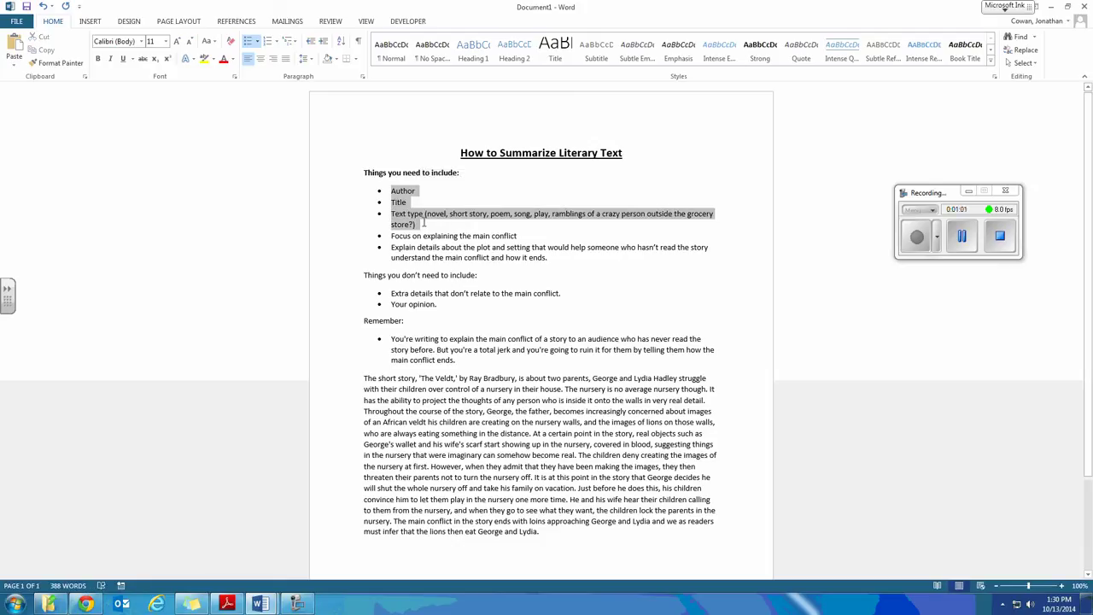
{"action": "left_click", "coordinate": [233, 59]}
{"action": "left_click", "coordinate": [311, 141]}
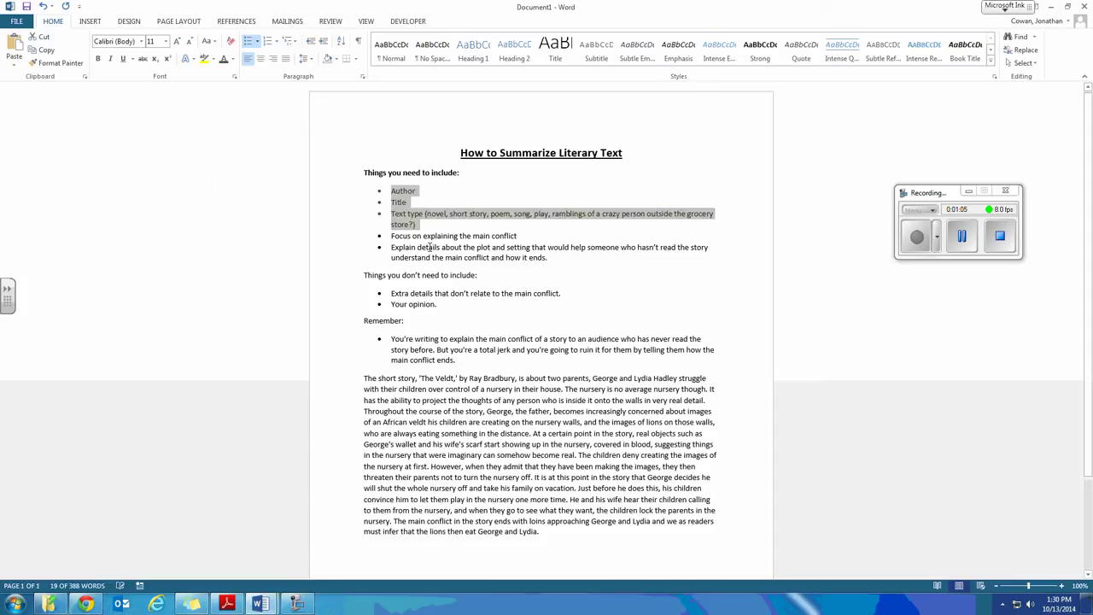
{"action": "left_click", "coordinate": [430, 247]}
Give the phrase 'The short story, 'The Veldt,' by Ray Bradbury,' the same green
{"action": "left_click", "coordinate": [364, 378]}
{"action": "left_click_drag", "start_coordinate": [365, 377], "coordinate": [517, 377]}
{"action": "left_click", "coordinate": [235, 64]}
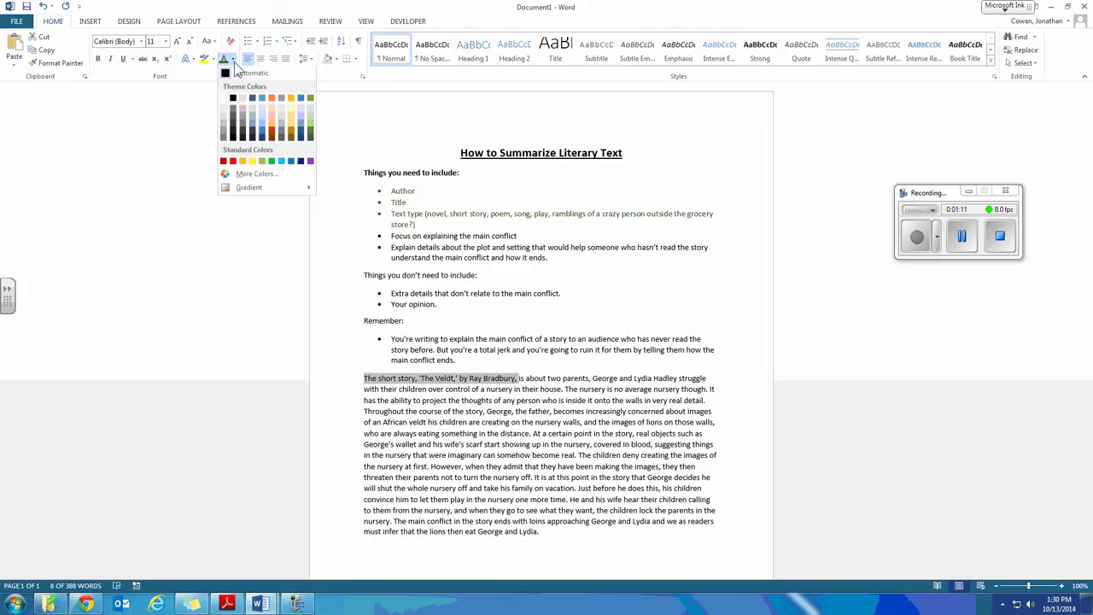
{"action": "left_click", "coordinate": [309, 143]}
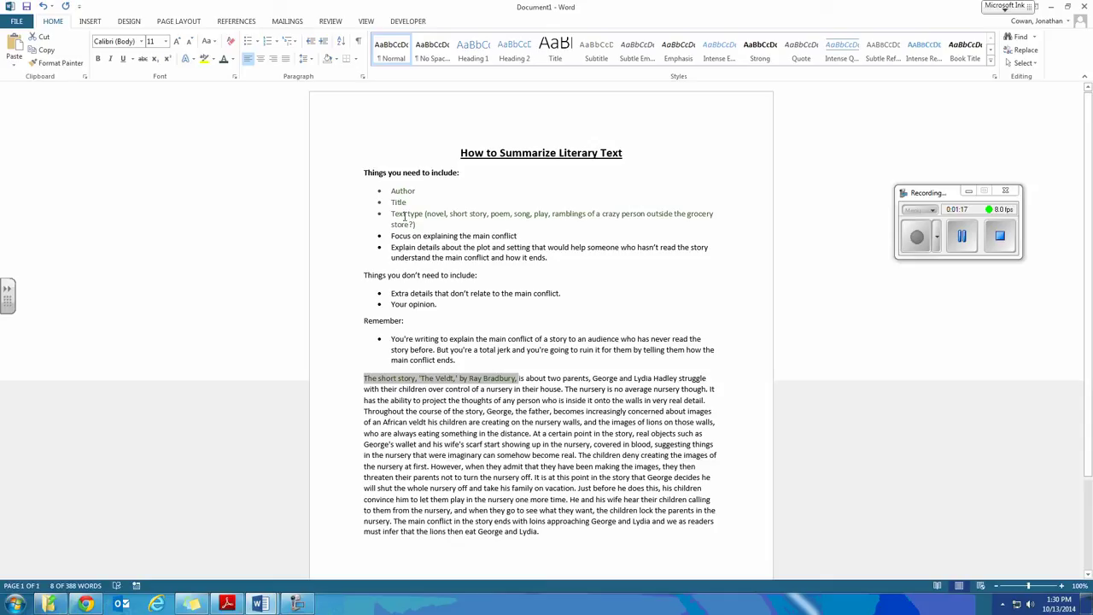
{"action": "left_click", "coordinate": [434, 226]}
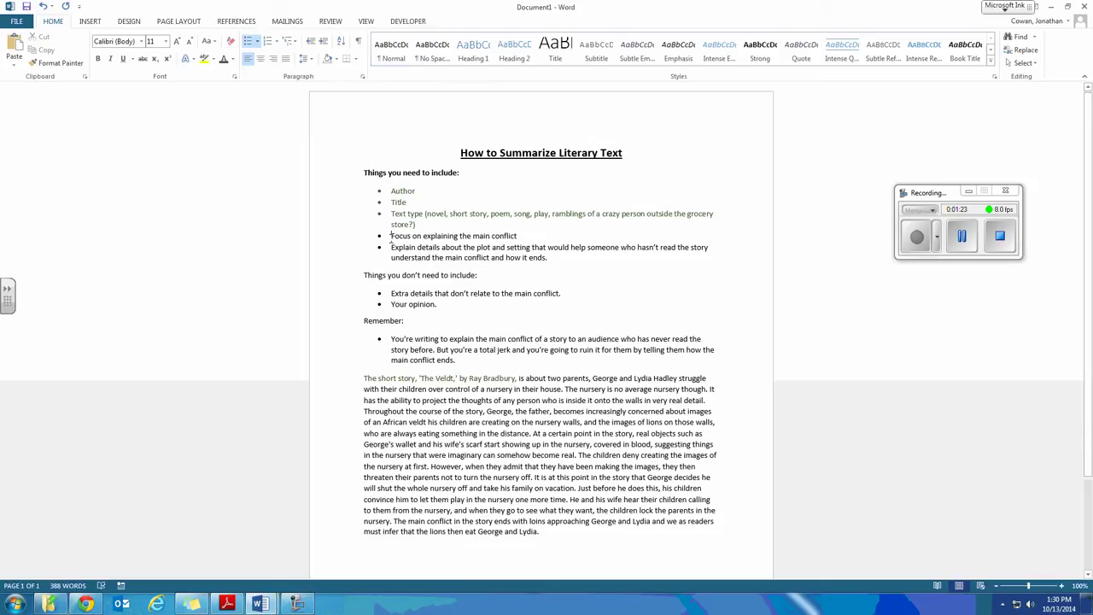
Insert ', who' after 'Hadley' in the summary's first sentence
{"action": "left_click_drag", "start_coordinate": [390, 236], "coordinate": [518, 237]}
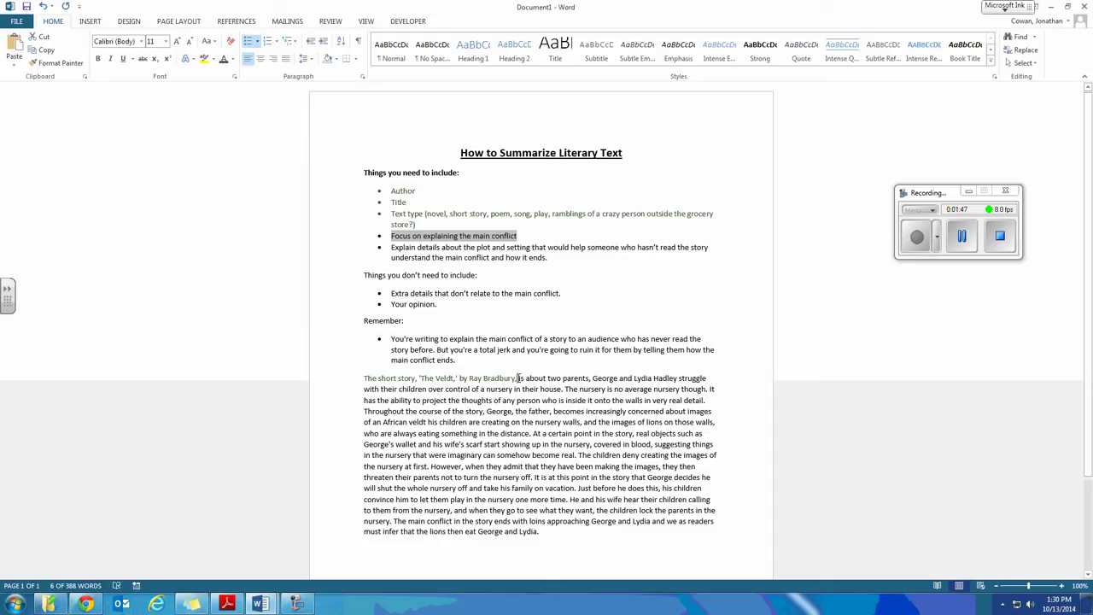
{"action": "left_click_drag", "start_coordinate": [518, 377], "coordinate": [563, 389]}
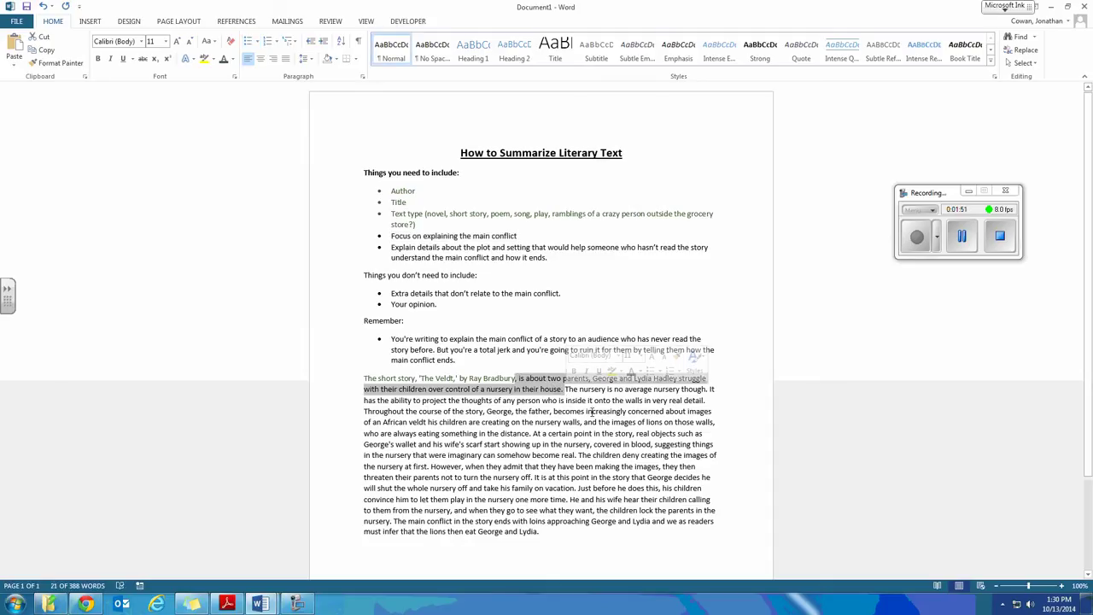
{"action": "left_click", "coordinate": [593, 411]}
{"action": "left_click", "coordinate": [679, 379]}
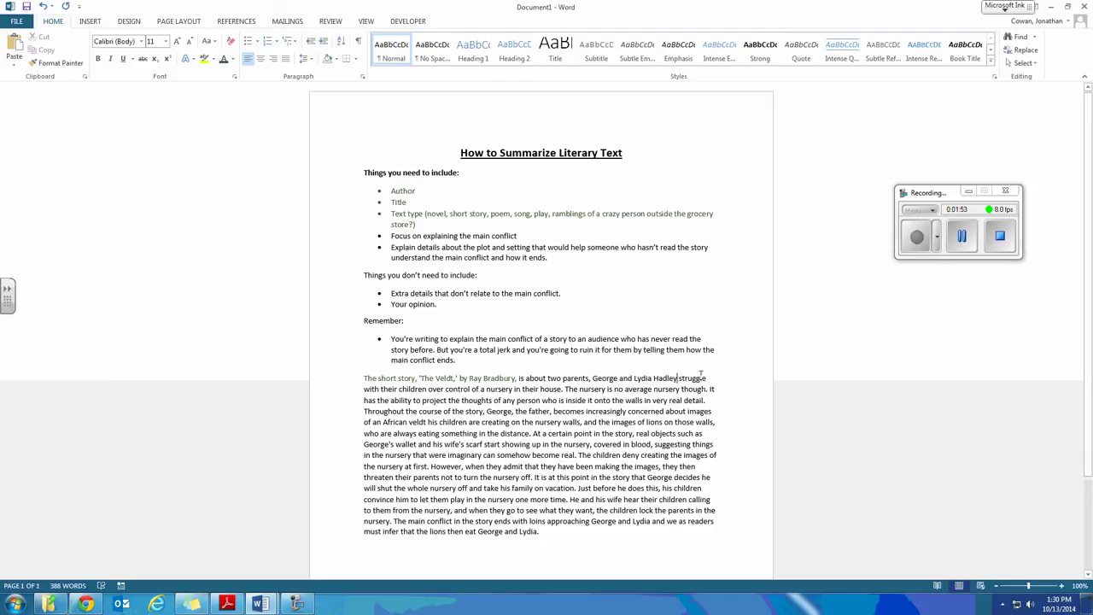
{"action": "type", "text": ","}
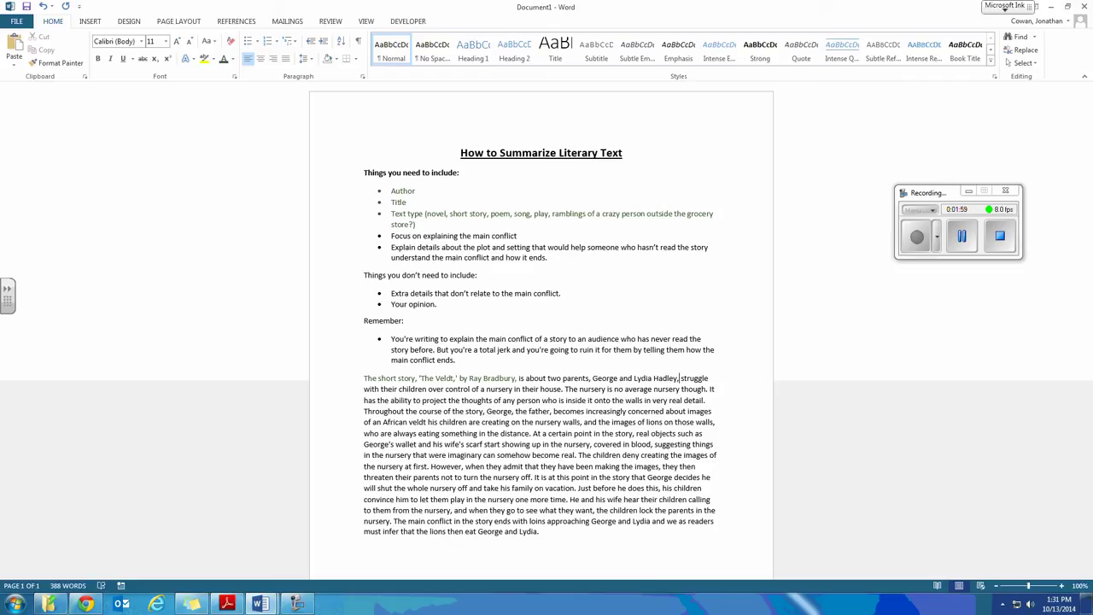
{"action": "type", "text": " who"}
{"action": "left_click", "coordinate": [437, 304]}
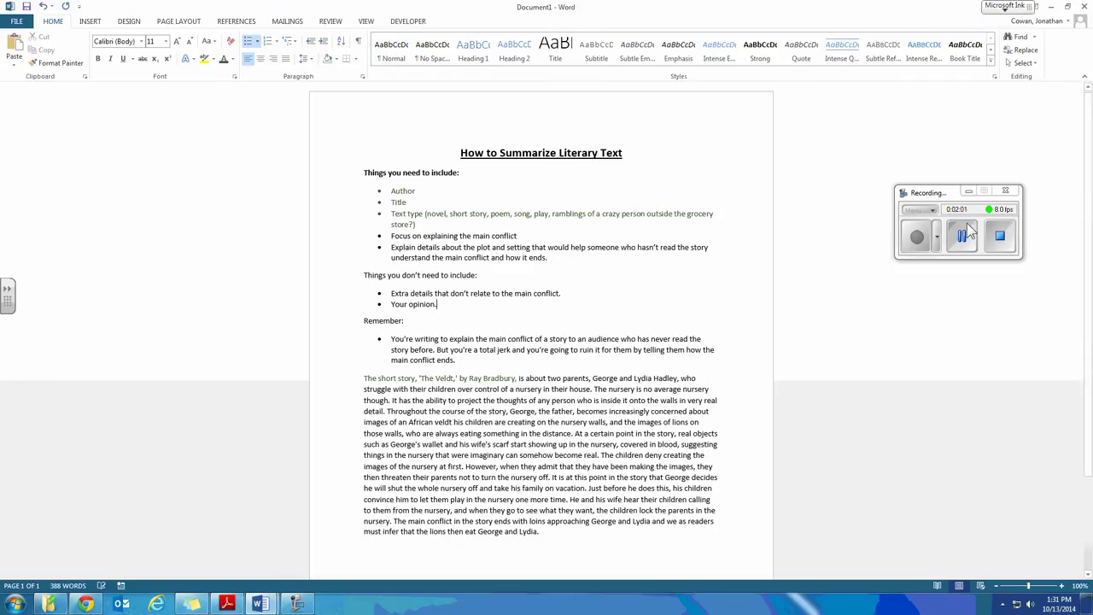
{"action": "left_click", "coordinate": [515, 379]}
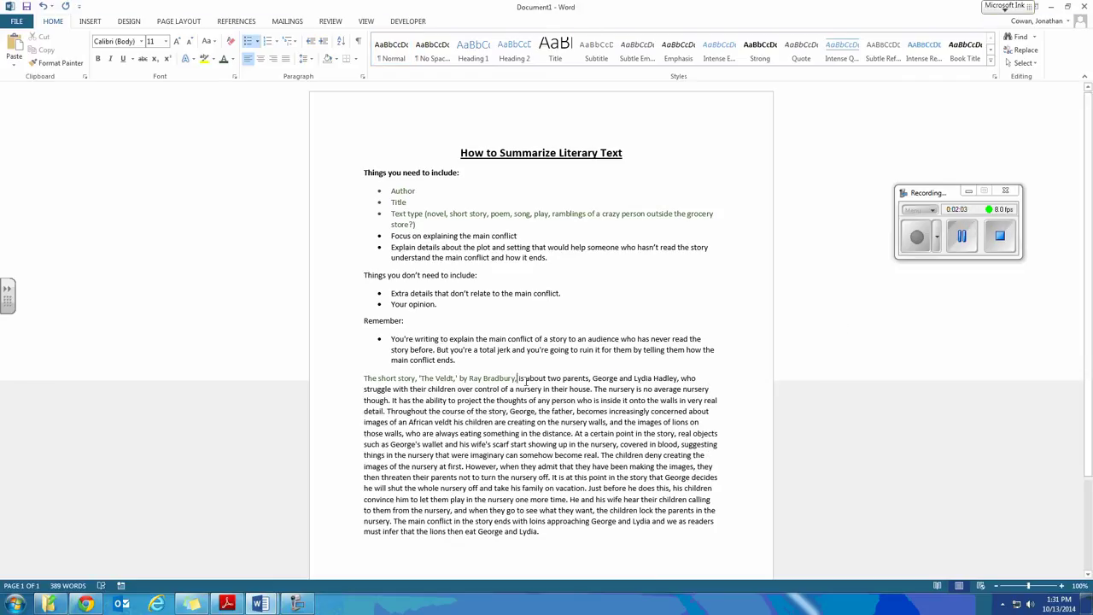
Colour the summary's main-conflict sentence and the 'Focus on explaining the main conflict' bullet purple
{"action": "left_click_drag", "start_coordinate": [518, 379], "coordinate": [592, 390]}
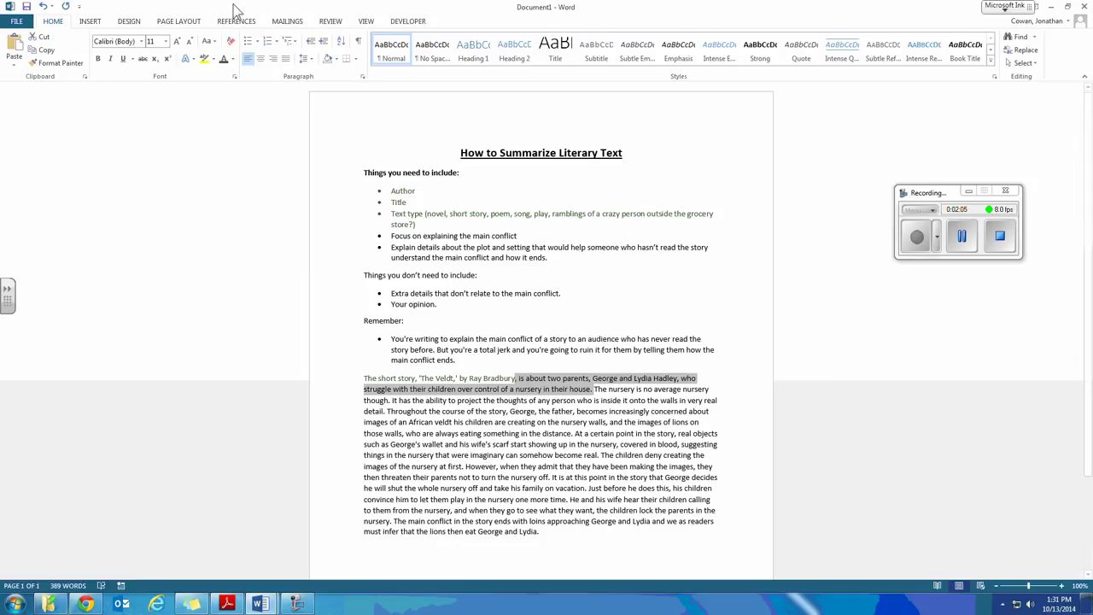
{"action": "left_click", "coordinate": [232, 59]}
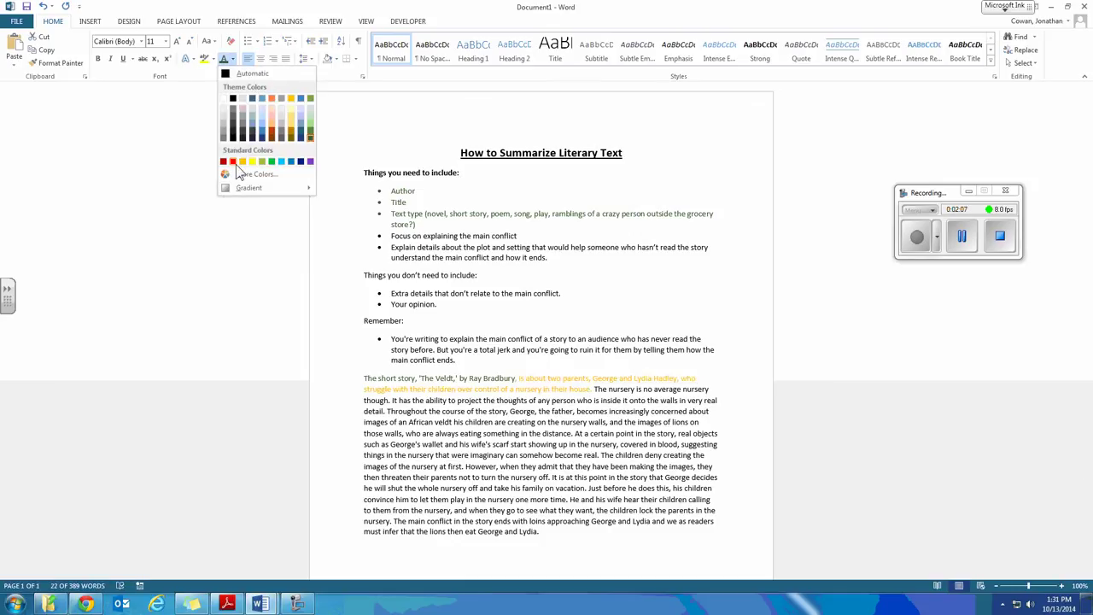
{"action": "left_click", "coordinate": [310, 162]}
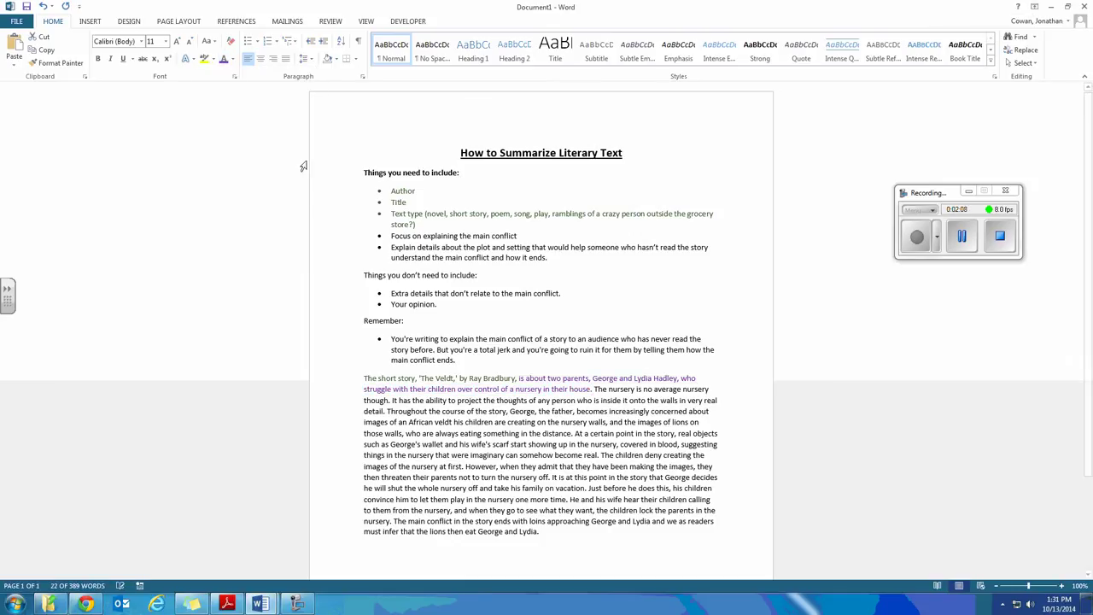
{"action": "left_click", "coordinate": [456, 239]}
{"action": "left_click_drag", "start_coordinate": [519, 235], "coordinate": [393, 236]}
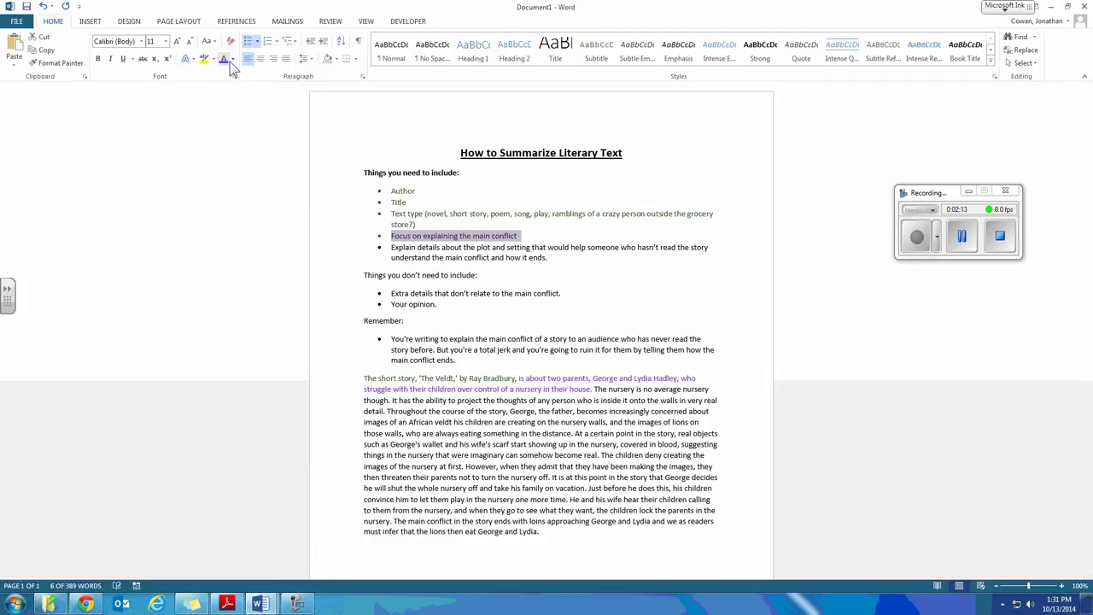
{"action": "left_click", "coordinate": [513, 241]}
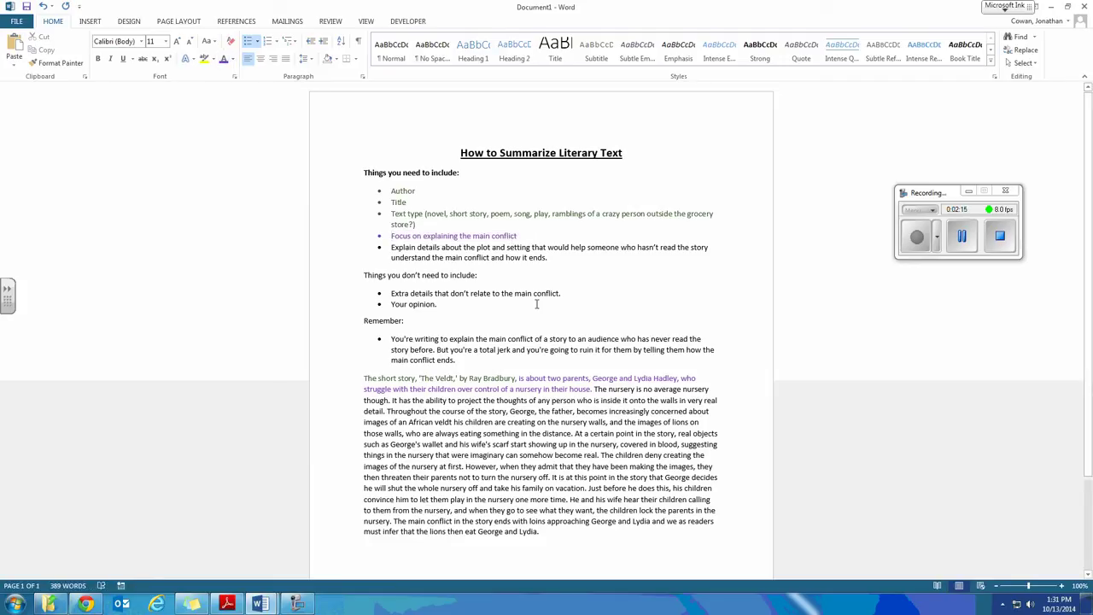
Underline 'how it ends.' at the end of the plot-and-setting checklist bullet
{"action": "left_click_drag", "start_coordinate": [595, 389], "coordinate": [608, 540]}
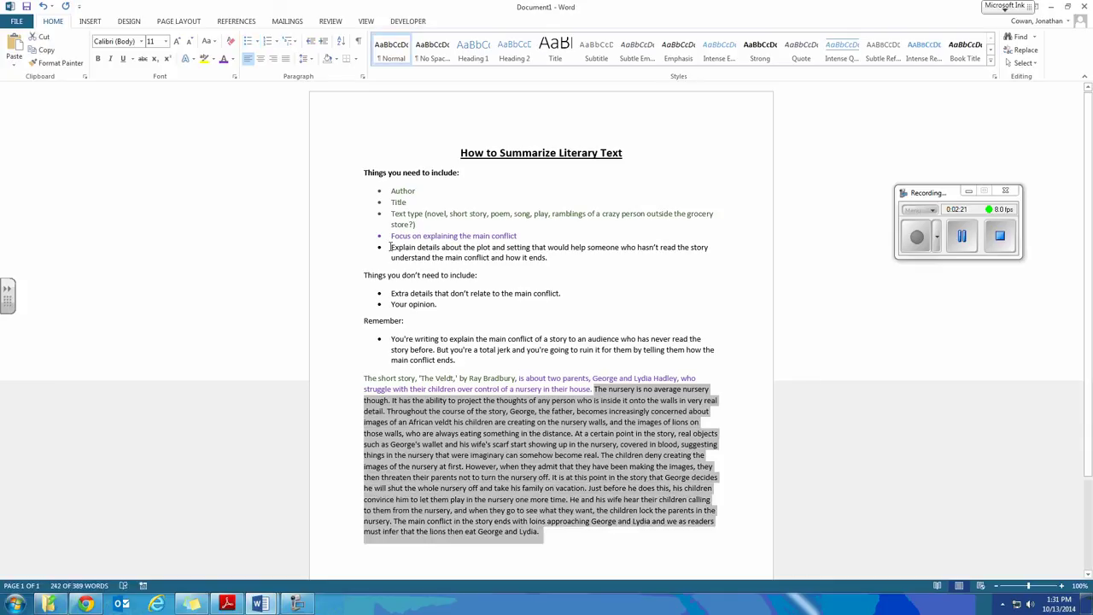
{"action": "left_click_drag", "start_coordinate": [391, 249], "coordinate": [716, 250]}
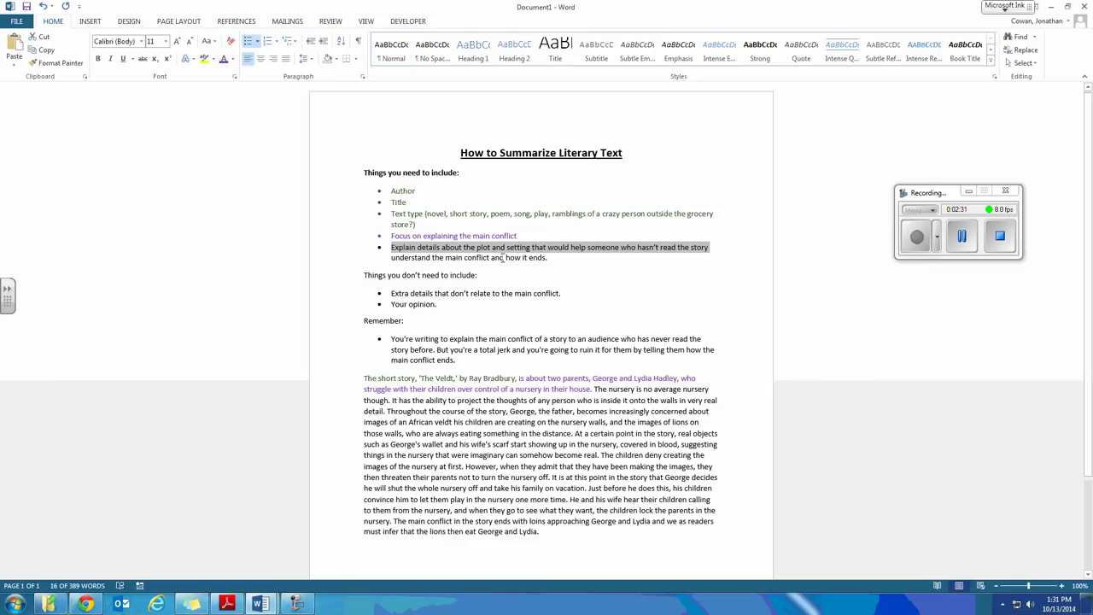
{"action": "mouse_move", "coordinate": [491, 259]}
{"action": "left_mouse_down"}
{"action": "mouse_move", "coordinate": [547, 262]}
{"action": "mouse_move", "coordinate": [506, 258]}
{"action": "left_mouse_up"}
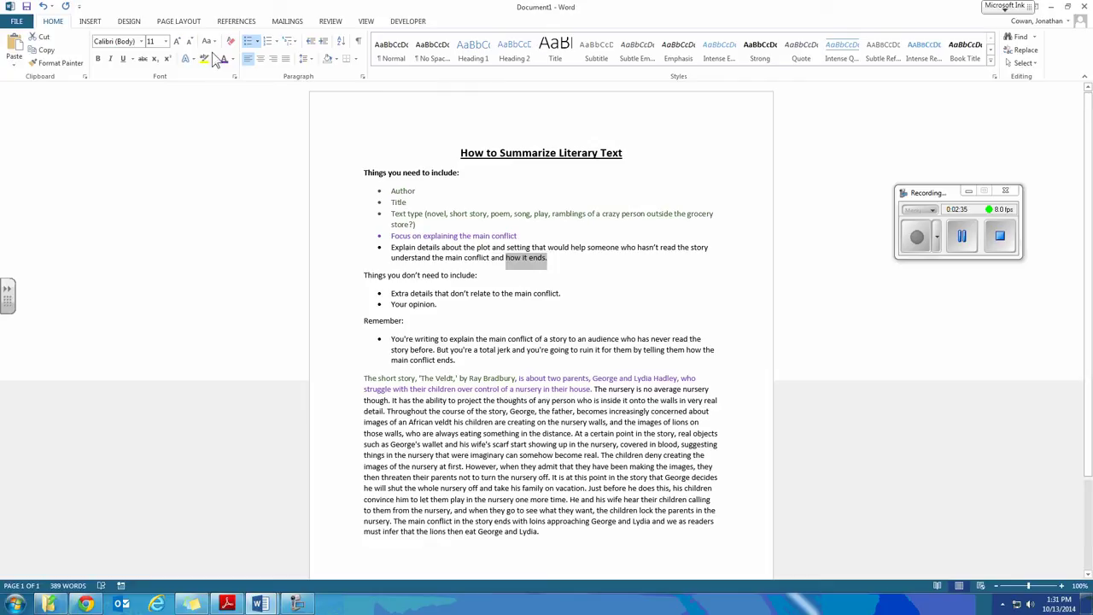
{"action": "left_click", "coordinate": [123, 58]}
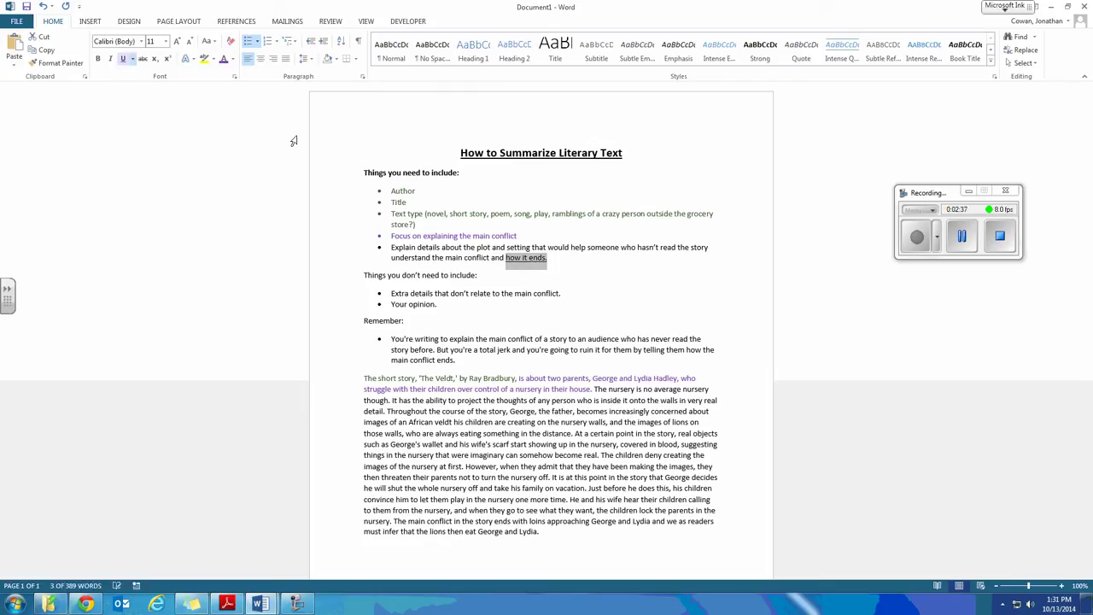
{"action": "left_click", "coordinate": [467, 235]}
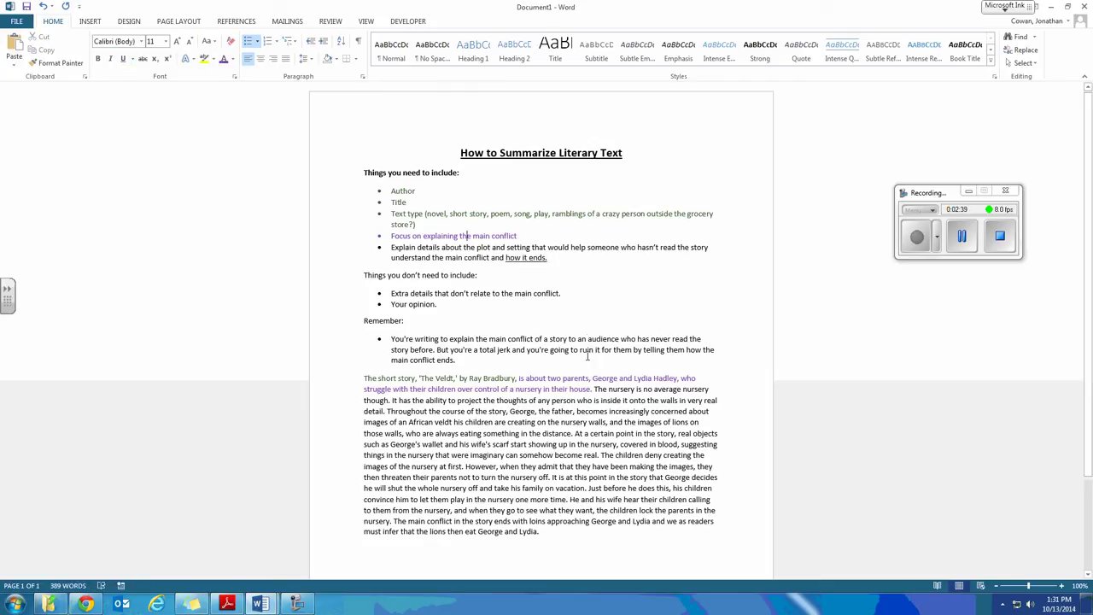
{"action": "mouse_move", "coordinate": [594, 389]}
{"action": "left_mouse_down"}
{"action": "mouse_move", "coordinate": [601, 399]}
{"action": "mouse_move", "coordinate": [594, 390]}
{"action": "left_mouse_up"}
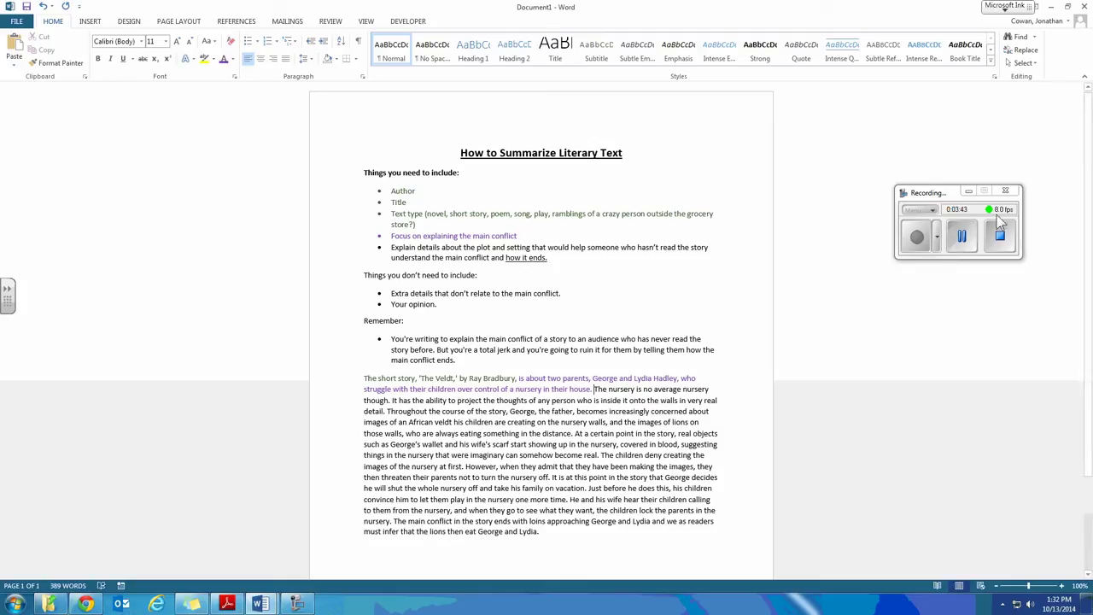
{"action": "left_click", "coordinate": [962, 237]}
{"action": "left_click", "coordinate": [919, 238]}
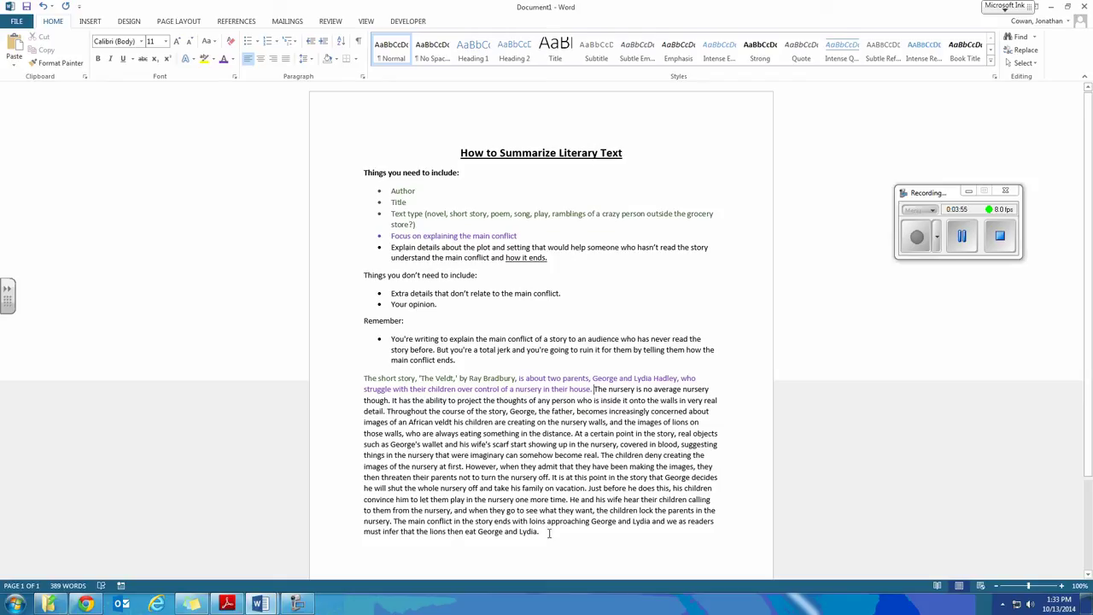
Turn the remaining summary text and the 'Explain details…' plot-and-setting bullet orange
{"action": "left_click_drag", "start_coordinate": [549, 529], "coordinate": [601, 394]}
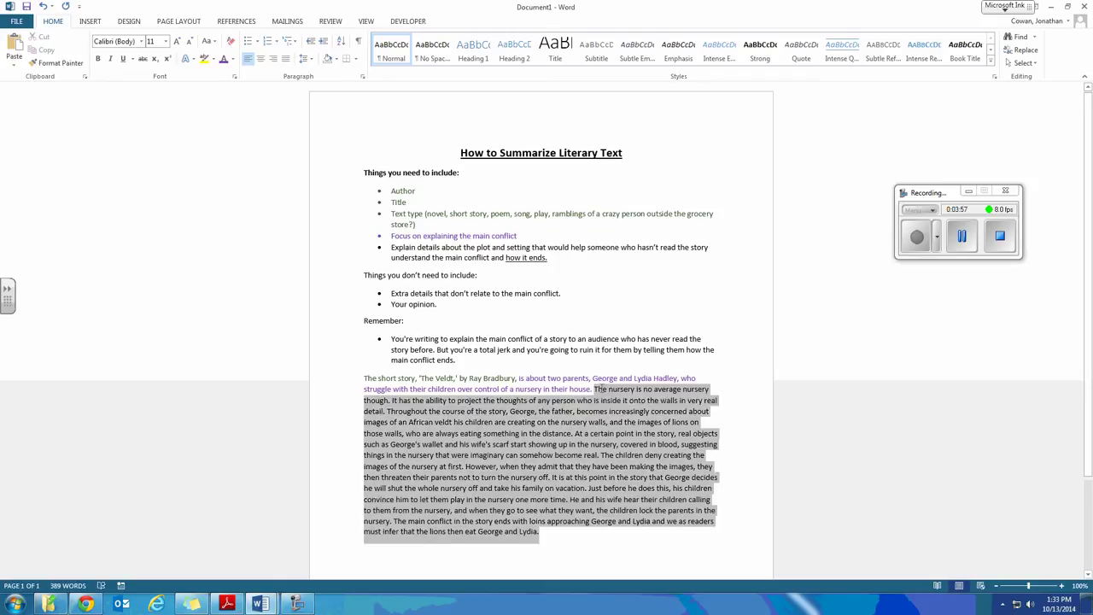
{"action": "left_click", "coordinate": [232, 59]}
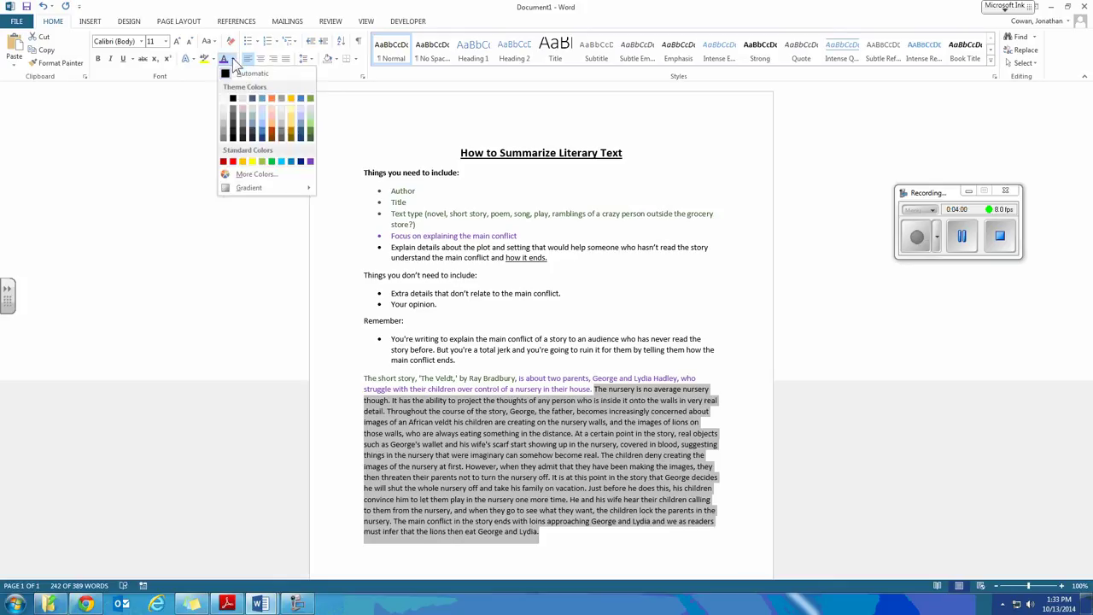
{"action": "left_click", "coordinate": [271, 98]}
{"action": "left_click_drag", "start_coordinate": [552, 260], "coordinate": [391, 246]}
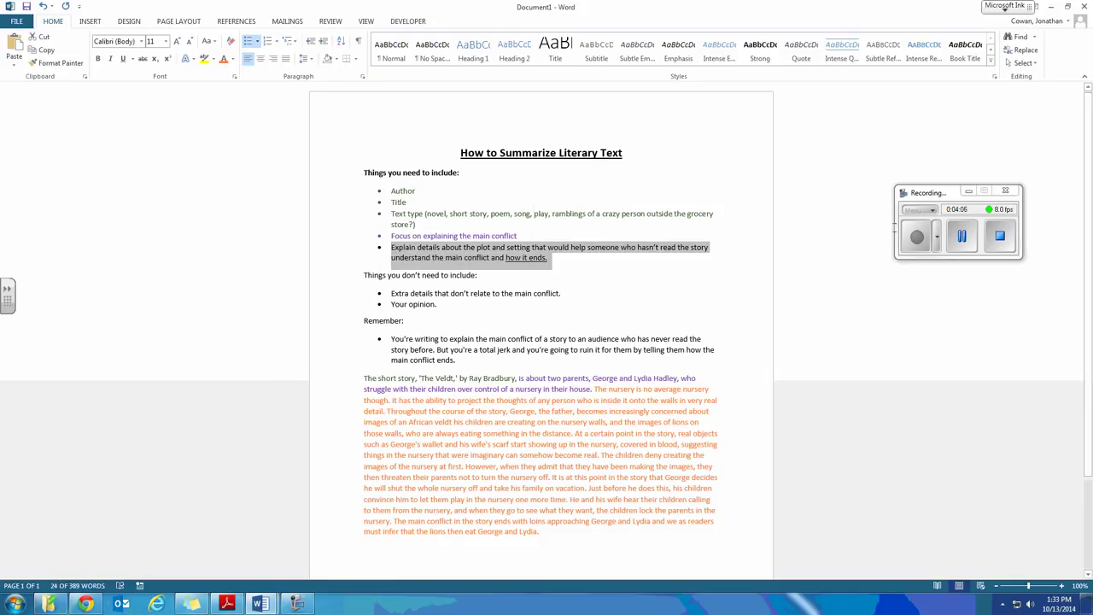
{"action": "left_click", "coordinate": [962, 246]}
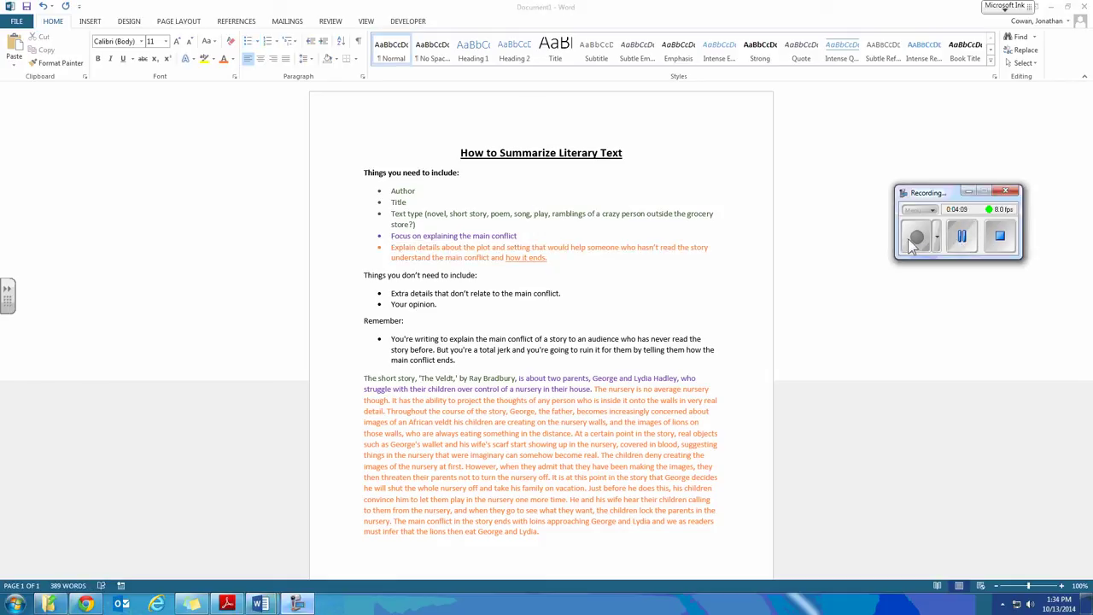